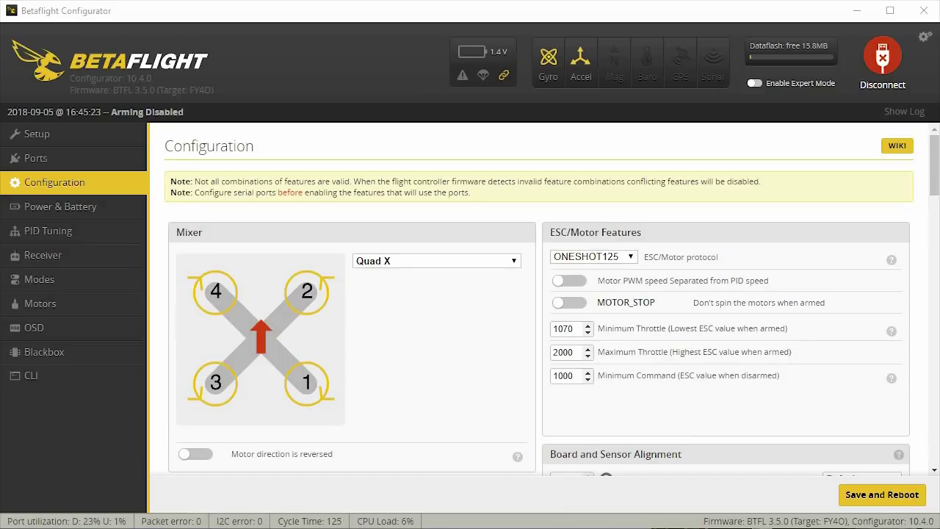
- Mark the mixer's motor direction as reversed and set the ESC/Motor protocol to DSHOT600
left_click(195, 454)
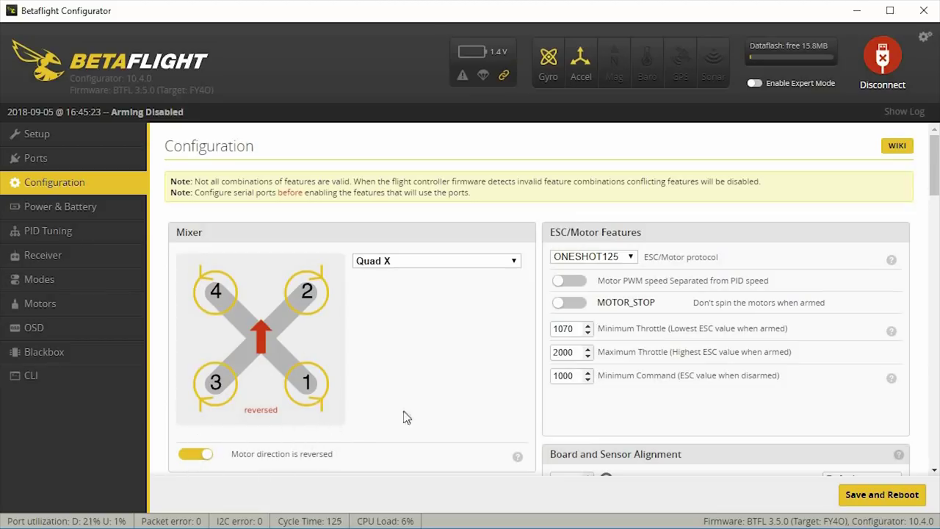
left_click(608, 258)
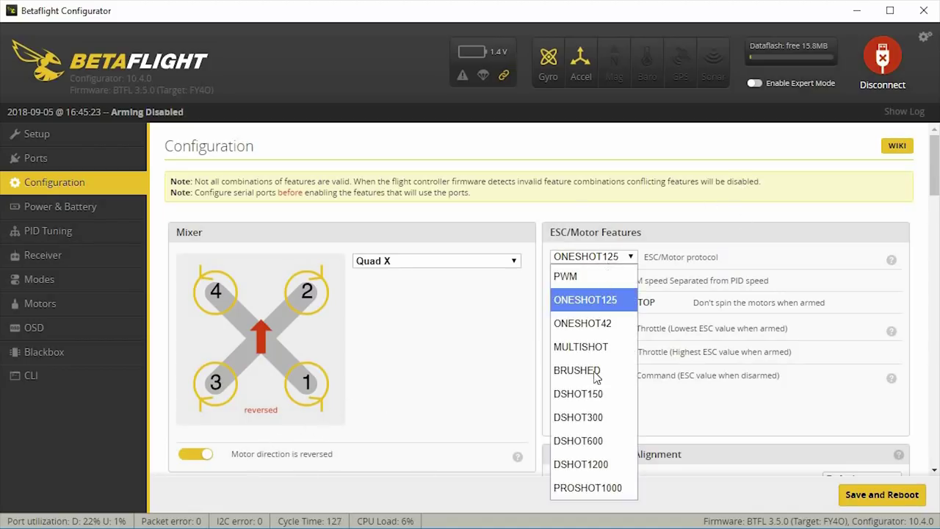
left_click(595, 441)
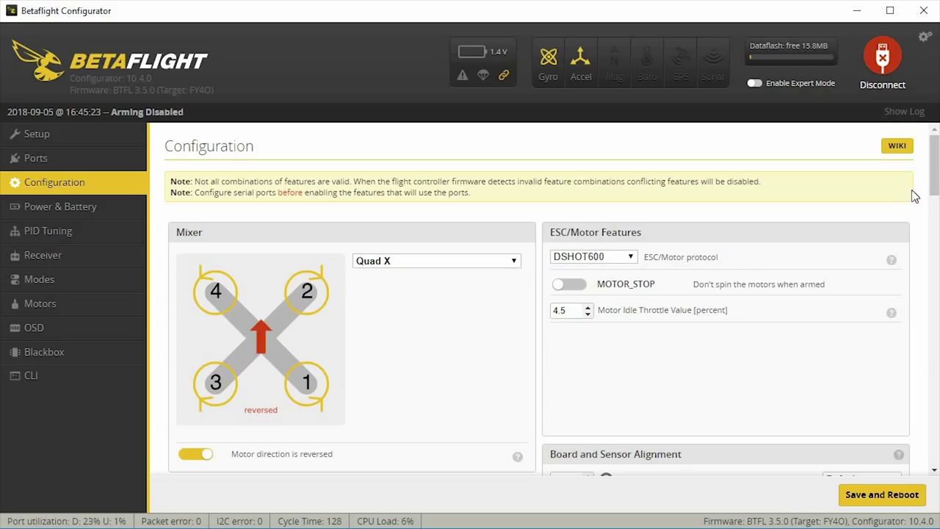
- Set the PID loop frequency to 8 kHz and disable the accelerometer in the system configuration
left_click(935, 198)
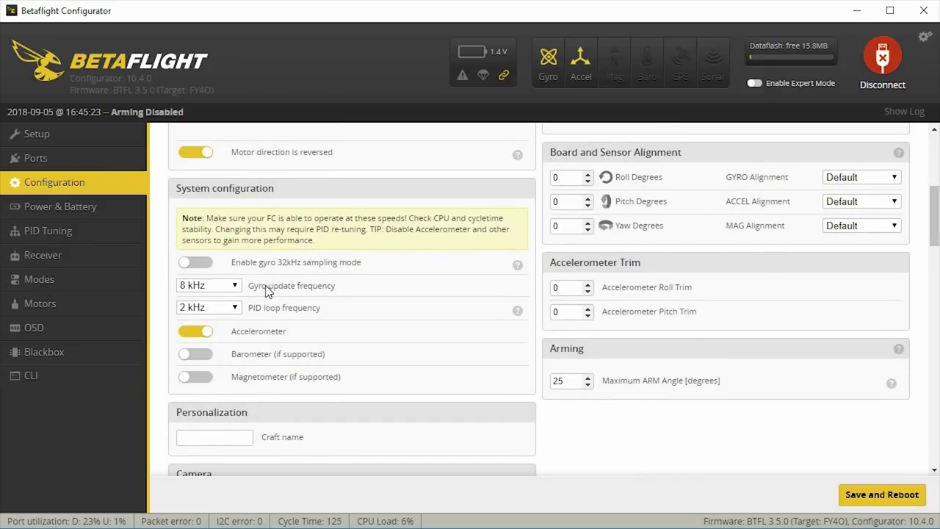
left_click(233, 308)
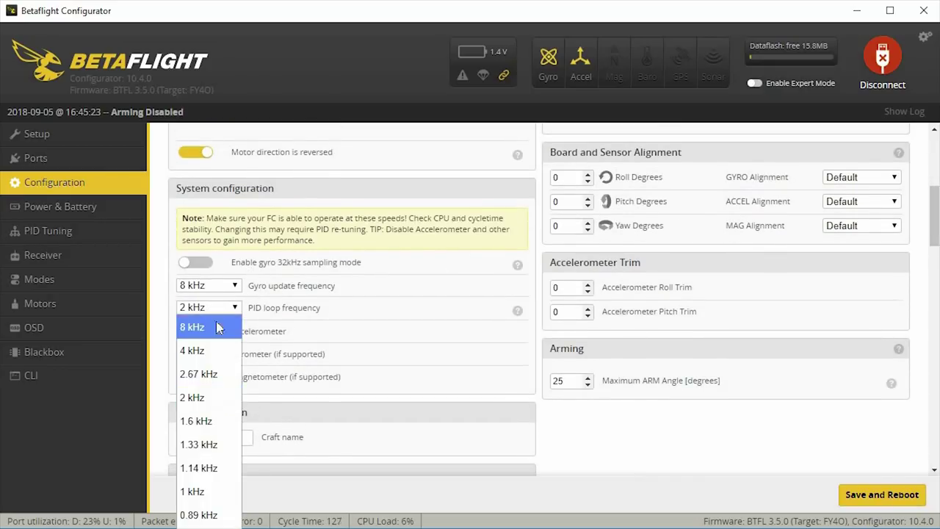
left_click(211, 324)
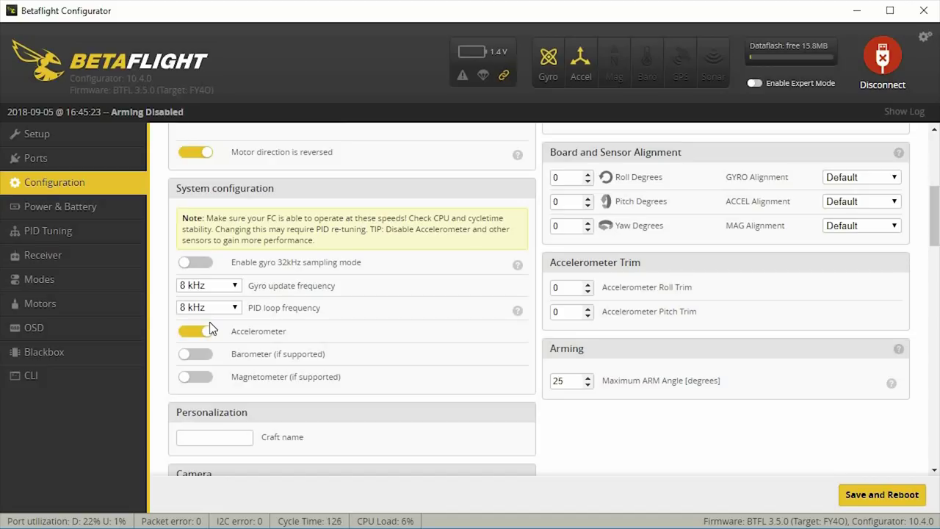
left_click(193, 332)
left_click(189, 337)
left_click(189, 336)
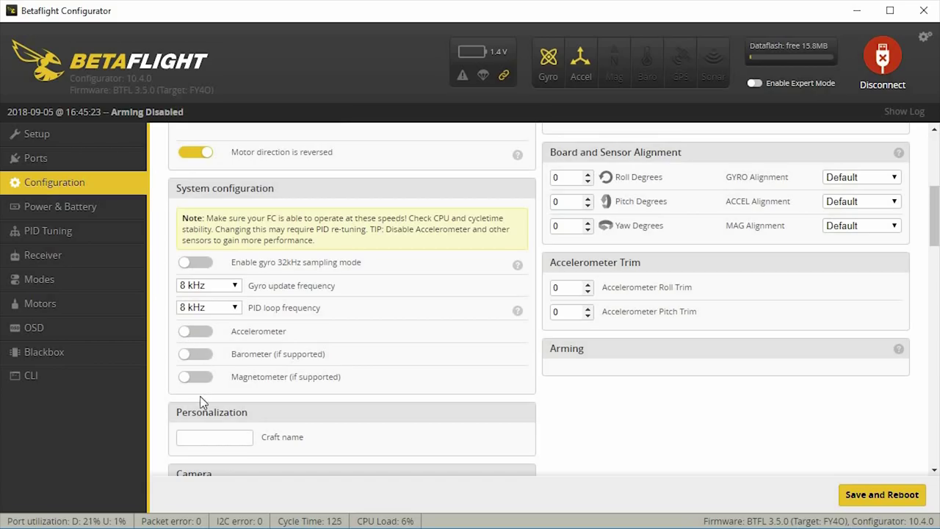
left_click(270, 442)
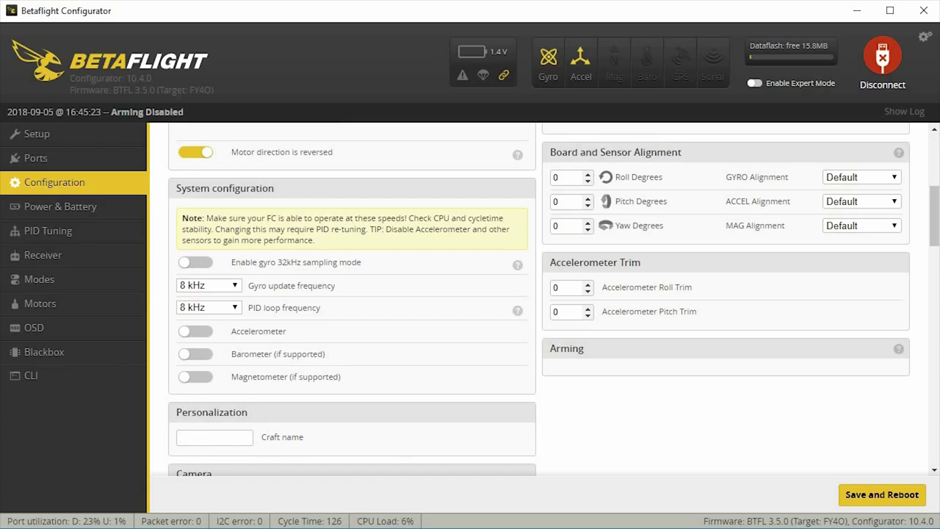
- Enable the AIRMODE feature in Other Features so that Airmode is permanently on
left_click(931, 277)
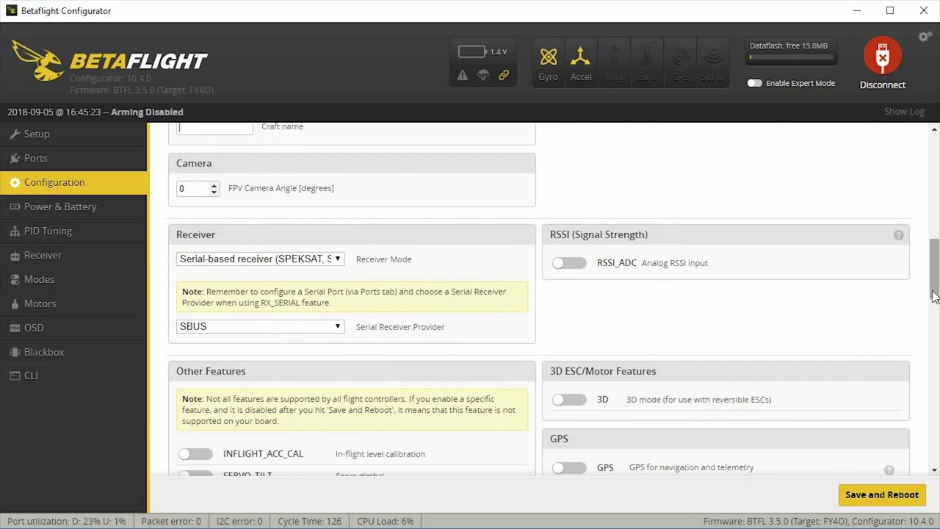
left_click(935, 312)
scroll(934, 318, "down", 2)
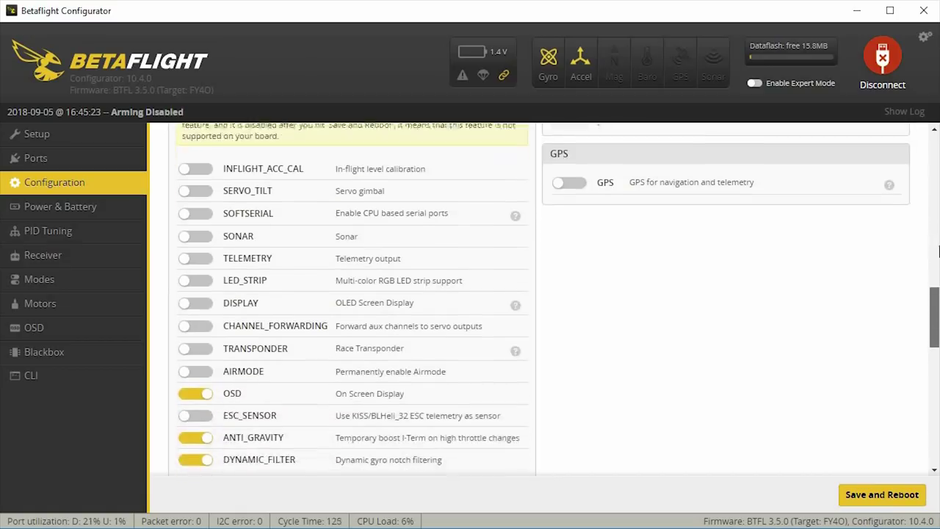
scroll(408, 356, "up", 7)
scroll(409, 356, "down", 2)
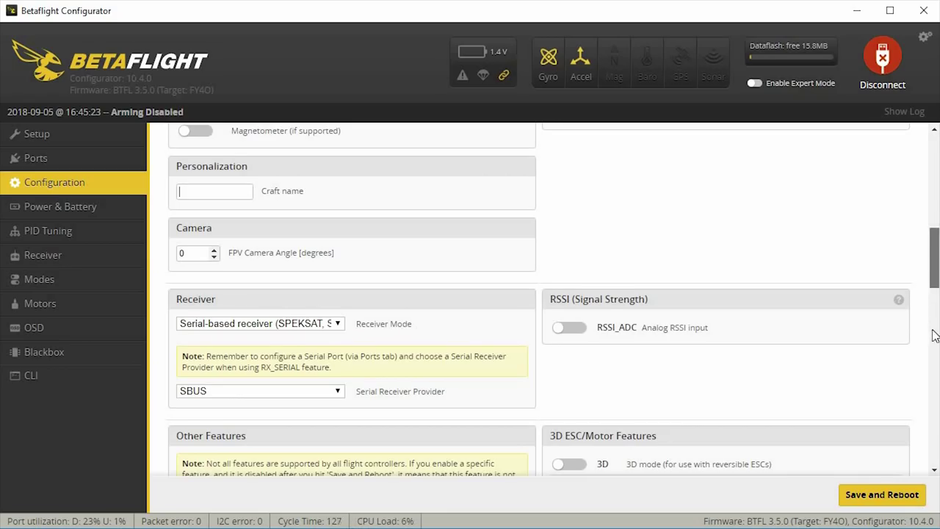
scroll(934, 335, "down", 5)
scroll(936, 327, "up", 1)
scroll(935, 327, "up", 1)
scroll(934, 327, "down", 2)
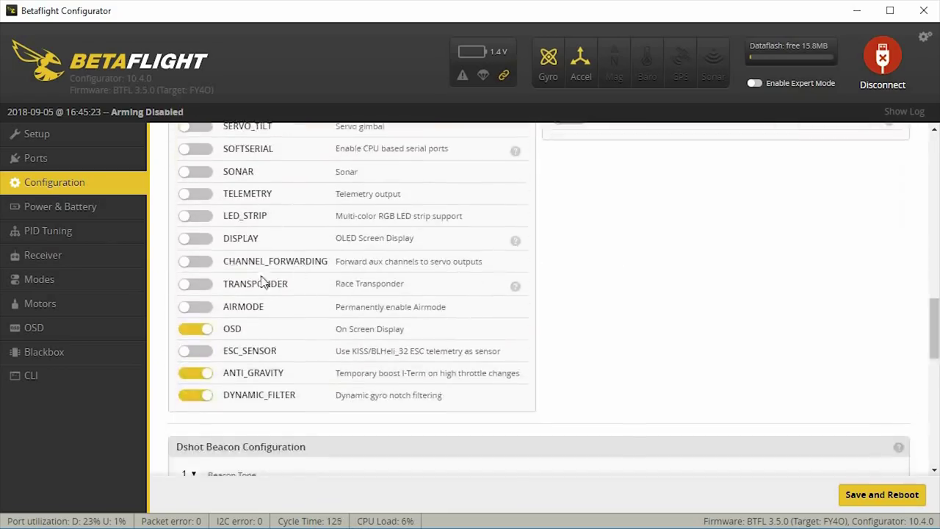
left_click(200, 310)
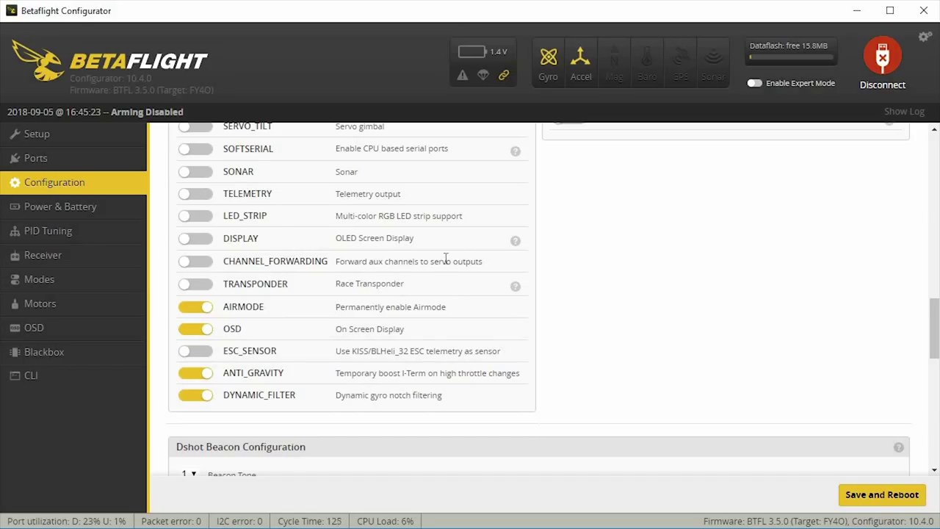
- Turn on RX_SET in the Dshot Beacon Configuration, then save the configuration and reboot the flight controller
scroll(305, 325, "up", 2)
scroll(307, 326, "down", 3)
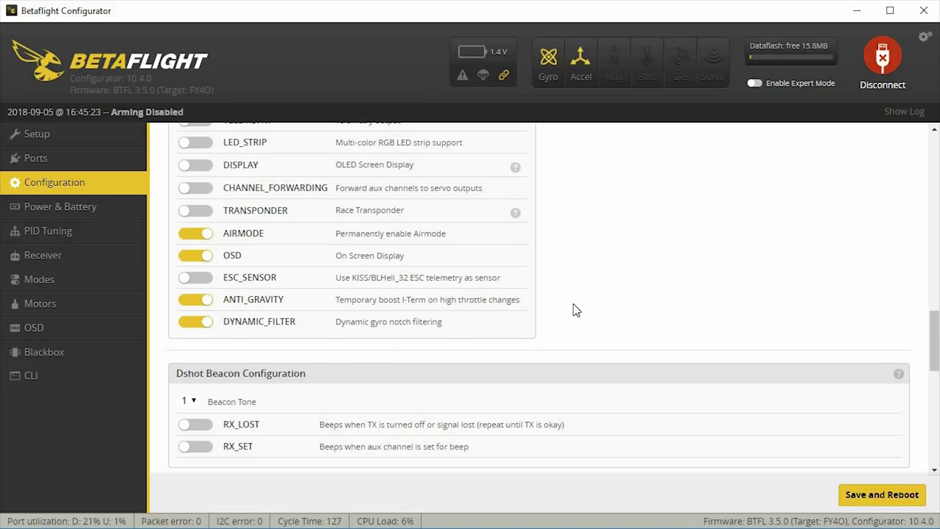
left_click(207, 456)
scroll(682, 335, "down", 5)
scroll(866, 467, "down", 2)
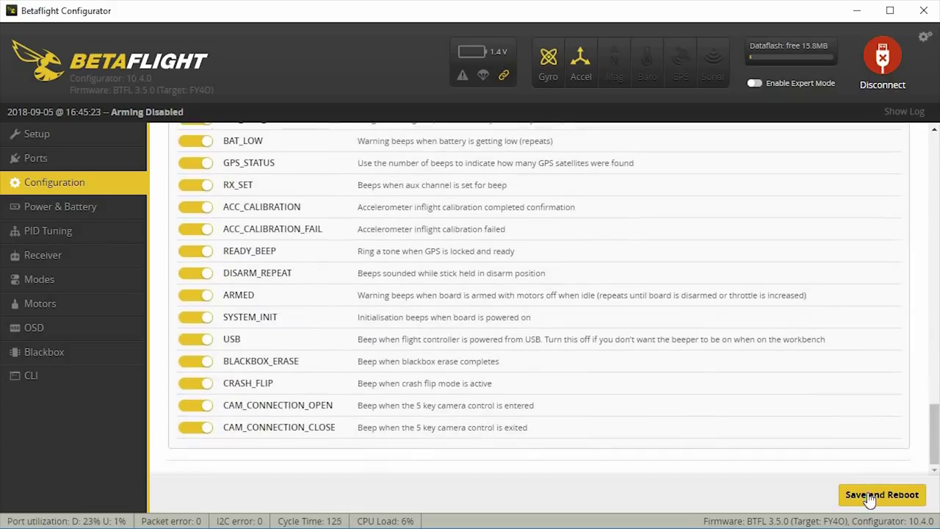
left_click(869, 497)
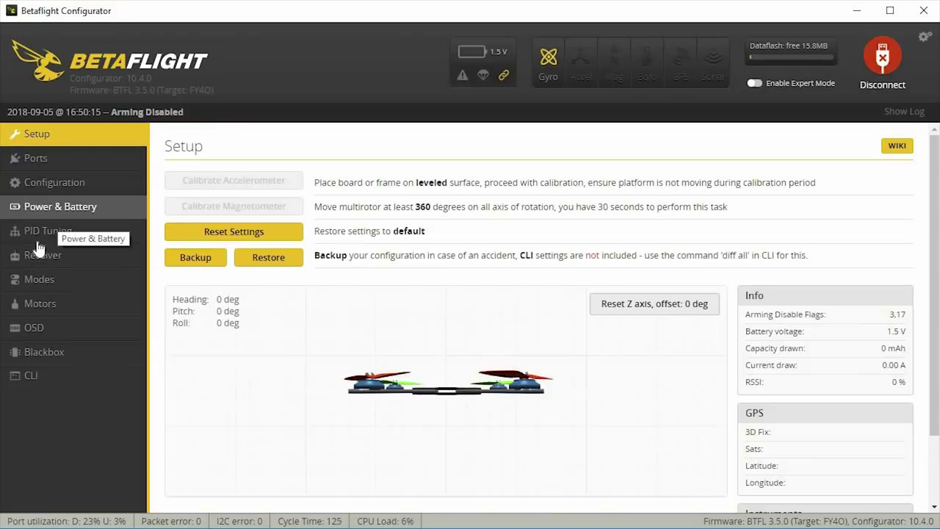
- In the PID tuning settings, set Feedforward to 80 for roll, pitch and yaw
left_click(51, 237)
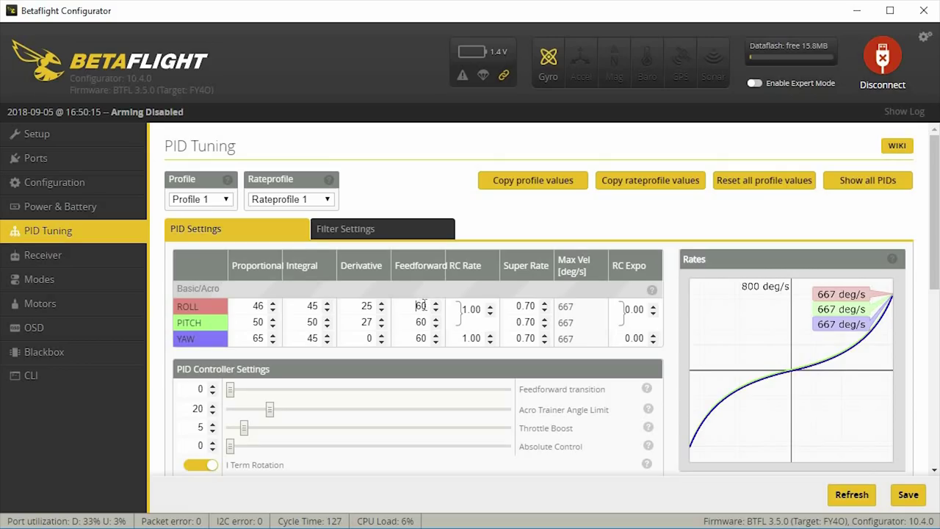
left_click_drag(422, 305, 414, 306)
double_click(424, 307)
type("80")
double_click(418, 322)
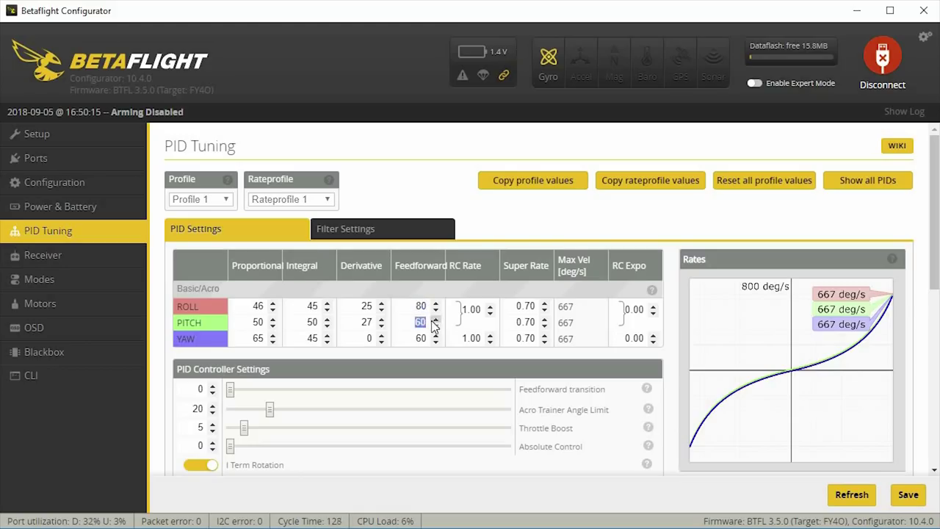
type("80")
double_click(427, 336)
type("80")
- Set the Super Rate to 0.75 for roll, pitch and yaw
left_click(545, 303)
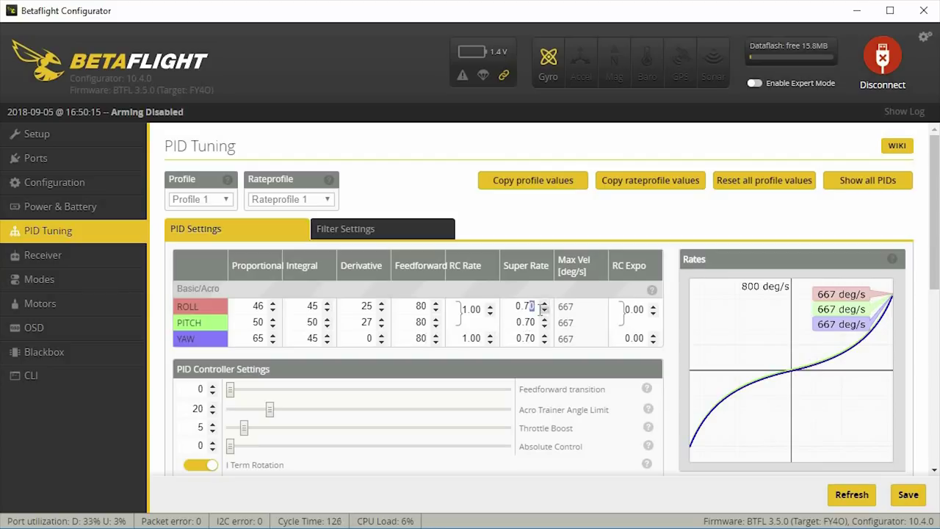
left_click(544, 319)
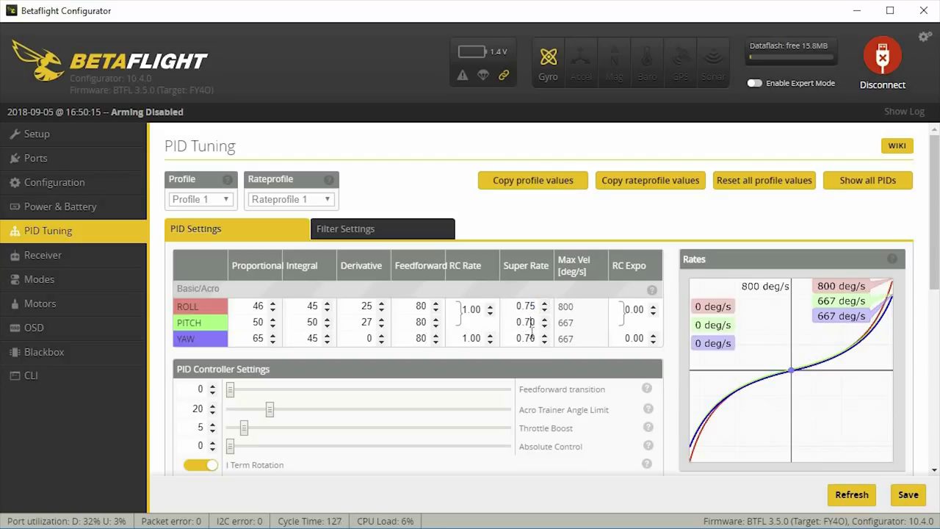
left_click(544, 334)
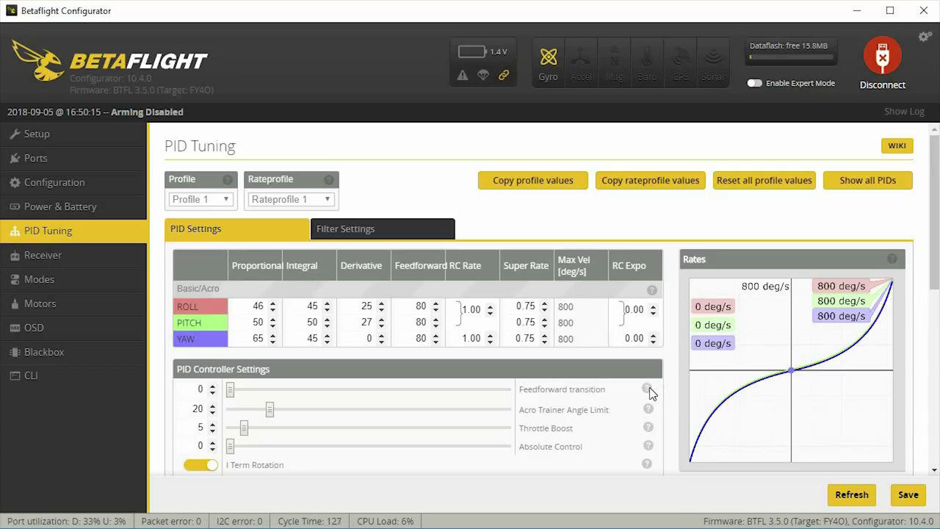
- Set Feedforward transition to 0.30 in the PID controller settings
mouse_move(647, 394)
left_click(208, 395)
type(".3")
type("0")
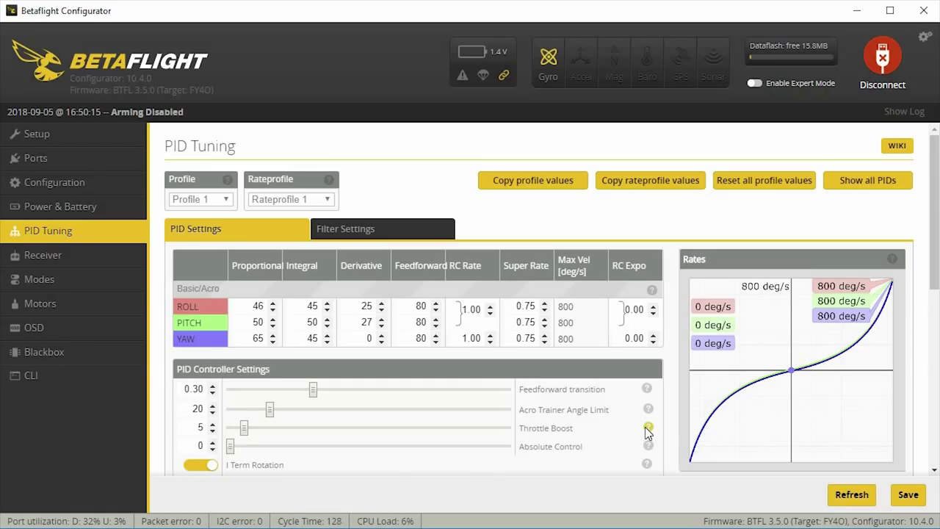
- Set Throttle Boost to 8 in the PID controller settings
mouse_move(647, 429)
left_click_drag(247, 427, 272, 428)
double_click(208, 429)
type("8")
- Enable Vbat PID Compensation, Smart Feedforward and I Term Relax in the PID controller settings
mouse_move(648, 448)
scroll(176, 448, "down", 3)
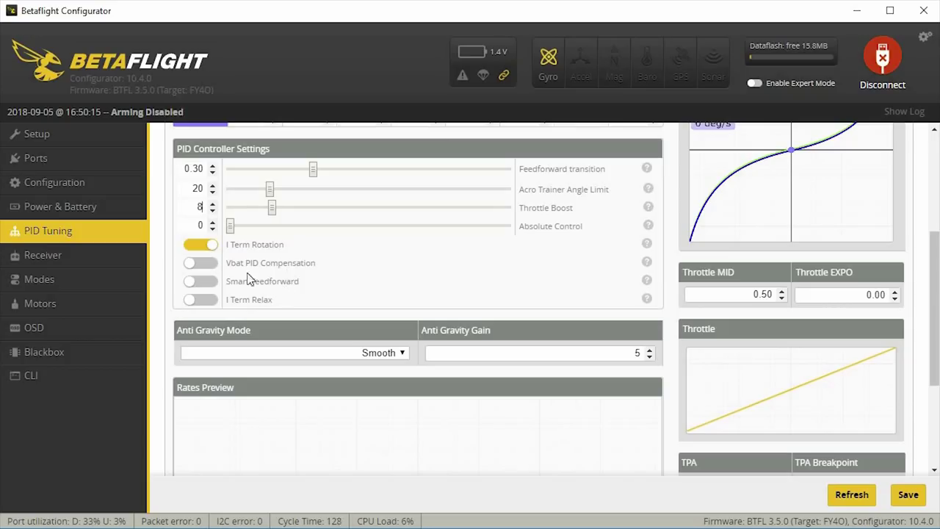
left_click(206, 264)
left_click(205, 282)
key("Tab")
key("space")
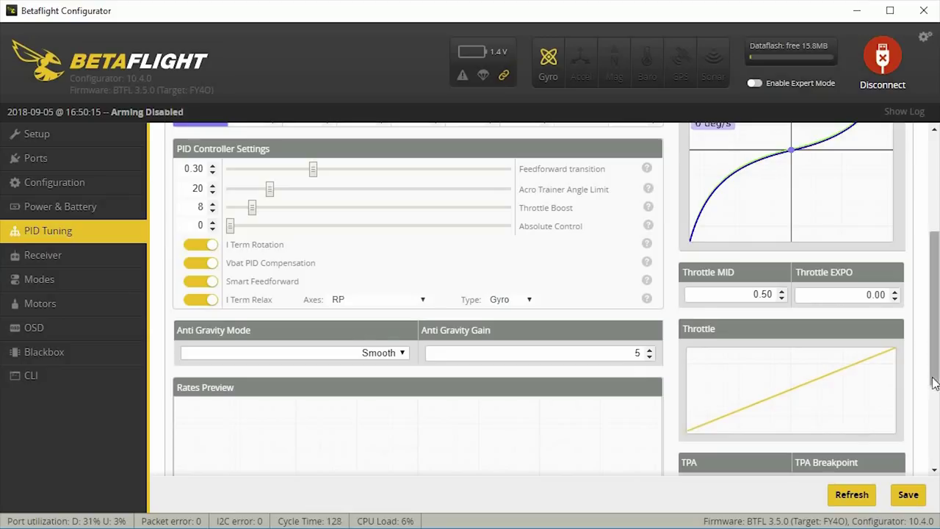
- Set the TPA value to 0.25
left_click_drag(933, 360, 744, 374)
scroll(745, 374, "down", 1)
left_click(760, 377)
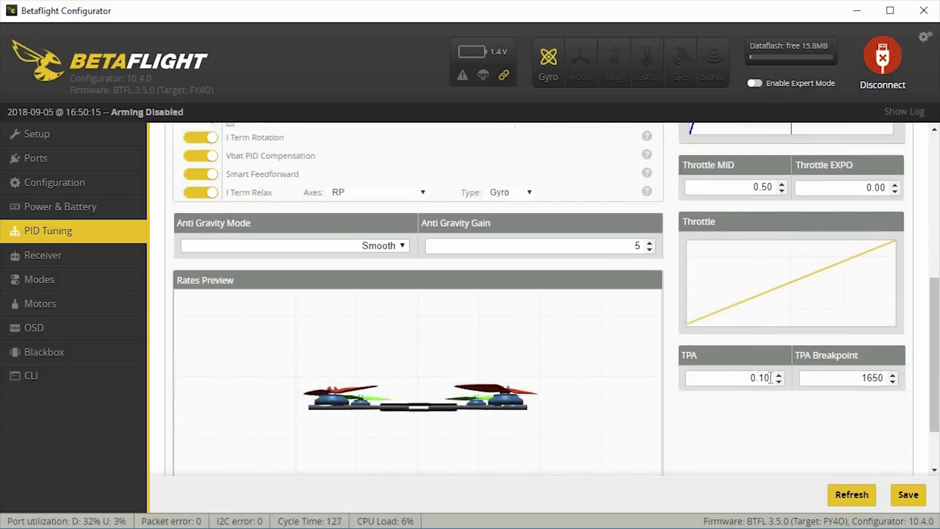
key("shift+End")
type("25")
- Review the edited PID and rate settings and save them to the flight controller
scroll(757, 428, "up", 3)
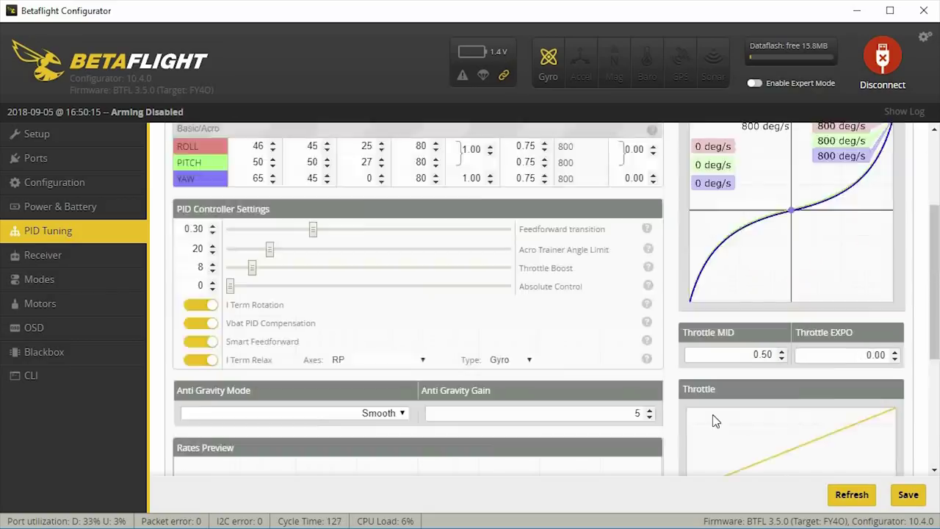
scroll(716, 420, "up", 3)
scroll(470, 431, "down", 2)
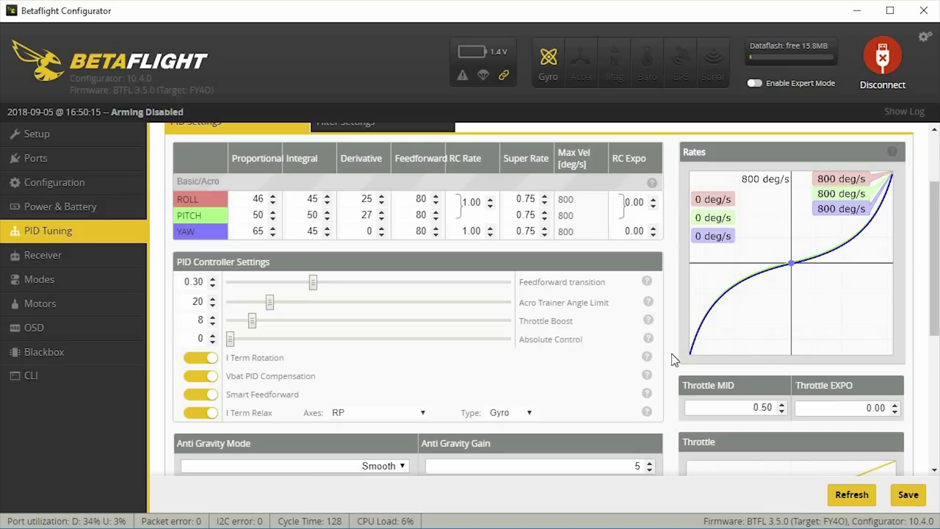
scroll(739, 330, "up", 2)
scroll(739, 330, "down", 4)
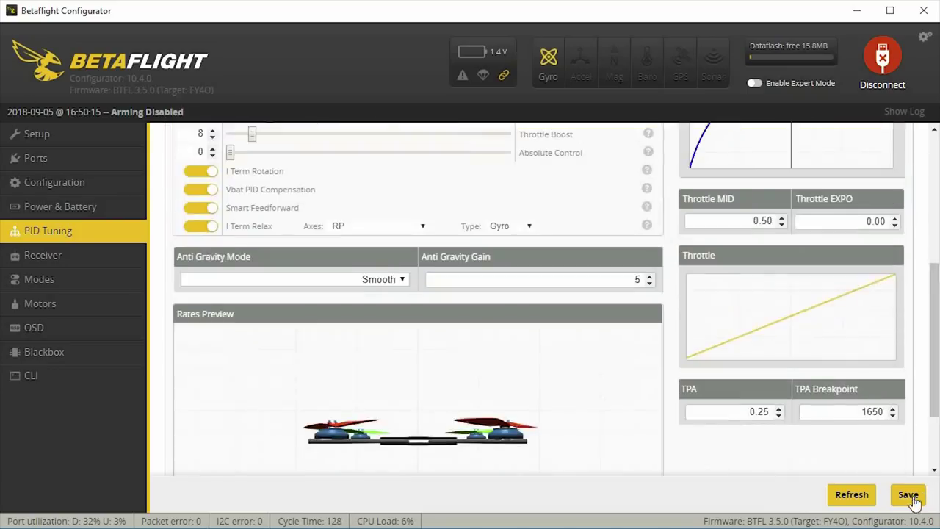
key("Return")
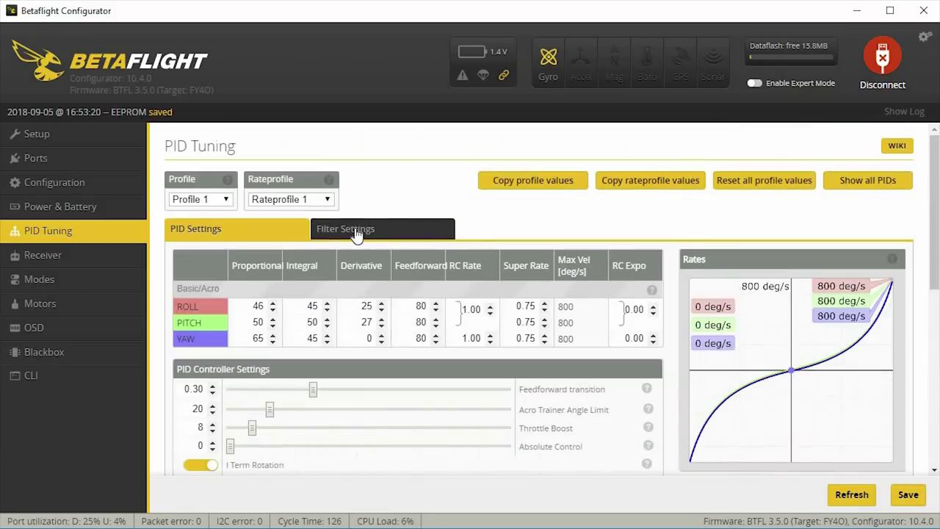
- Open the filter settings and examine the gyro and D Term lowpass and notch filters
left_click(355, 231)
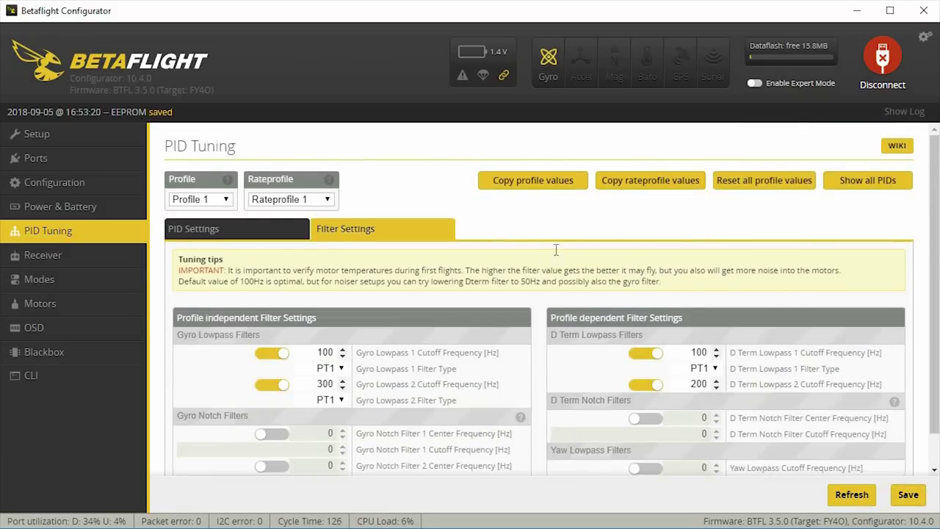
scroll(556, 250, "down", 1)
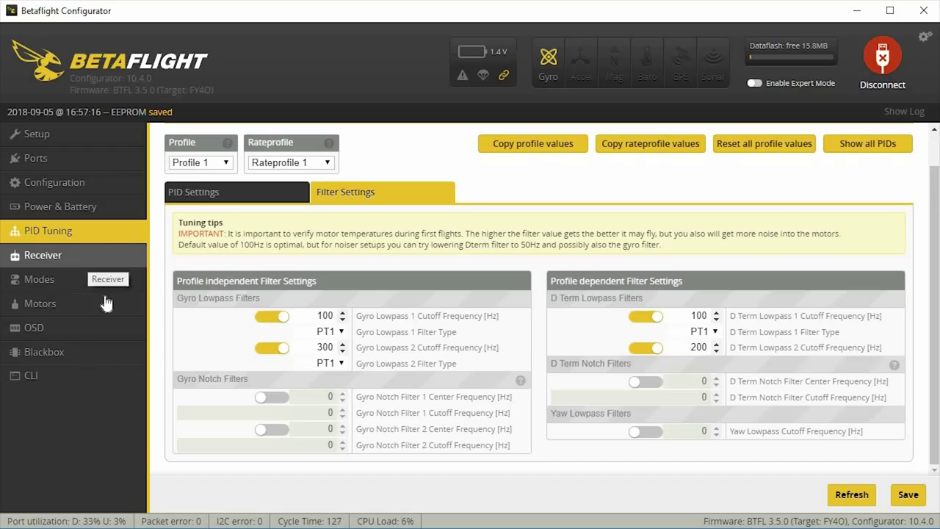
- In the receiver settings, set the RC Smoothing type to Filter and save the change
left_click(88, 260)
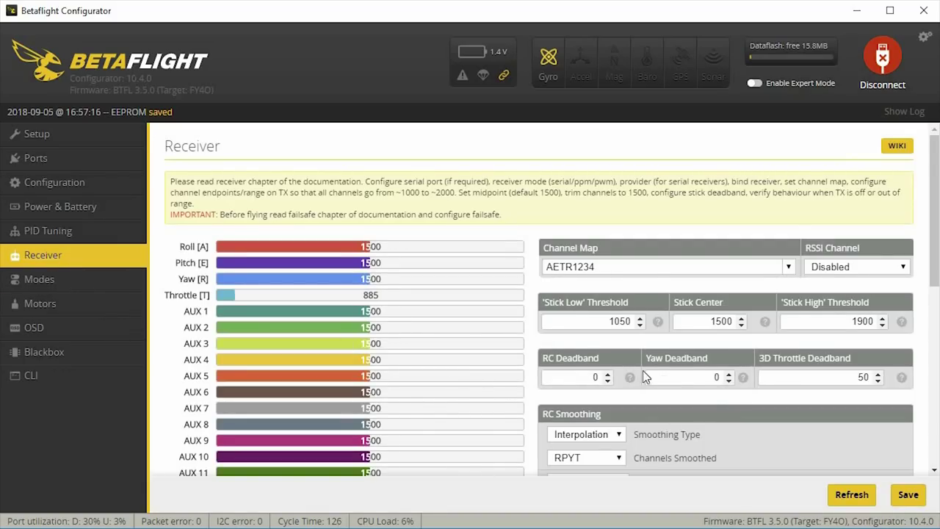
scroll(642, 370, "down", 1)
left_click(623, 363)
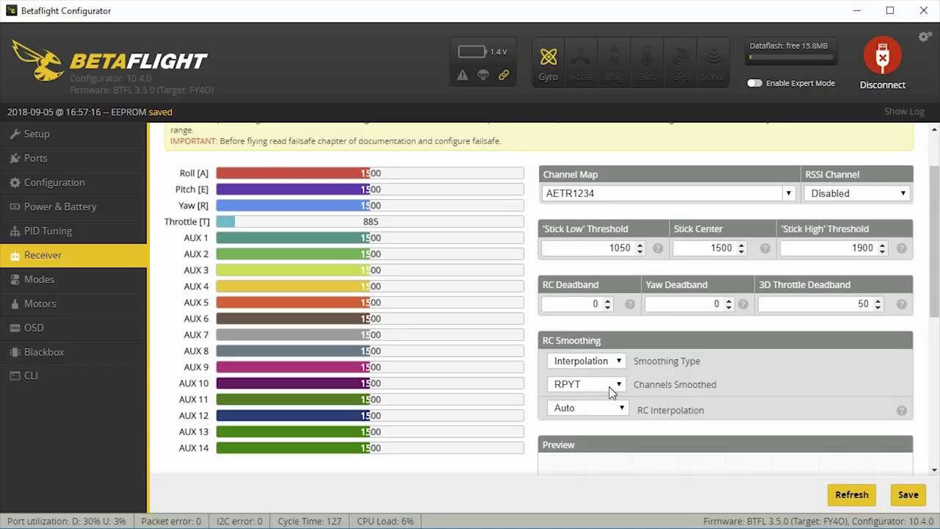
left_click(596, 400)
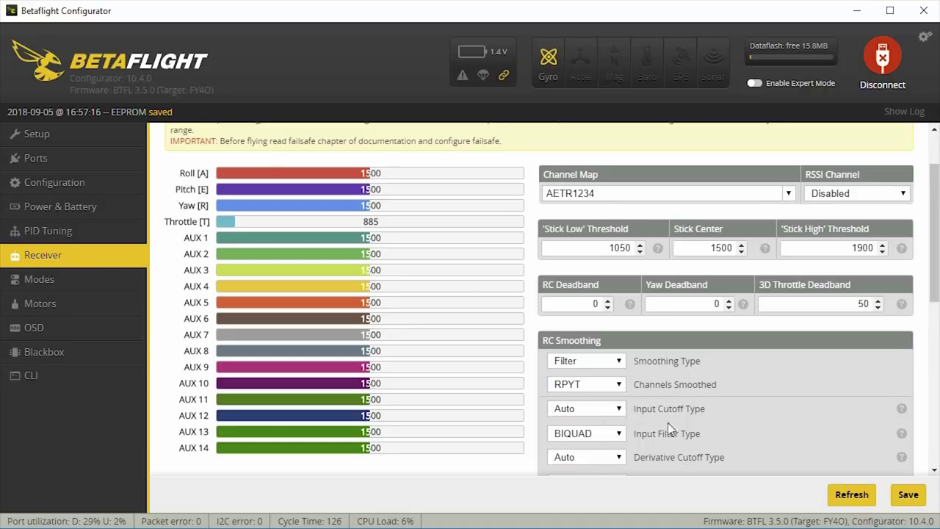
left_click(908, 491)
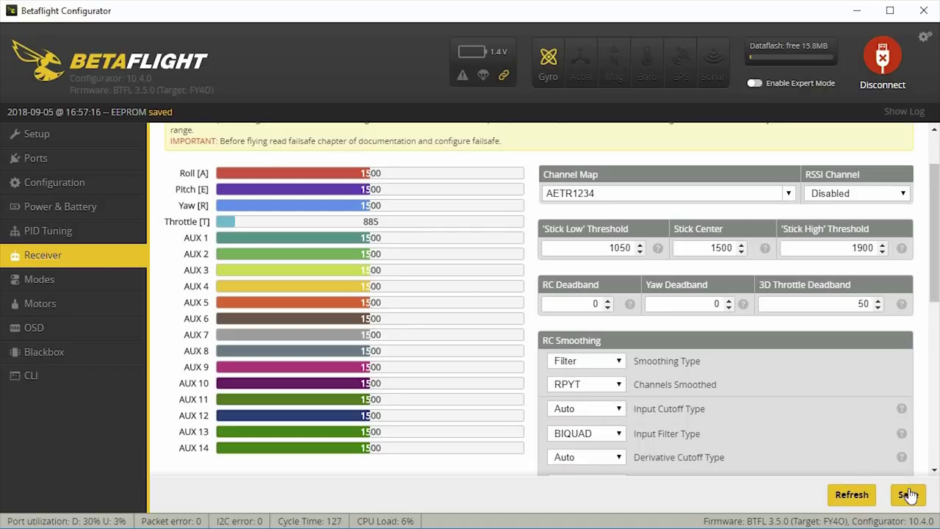